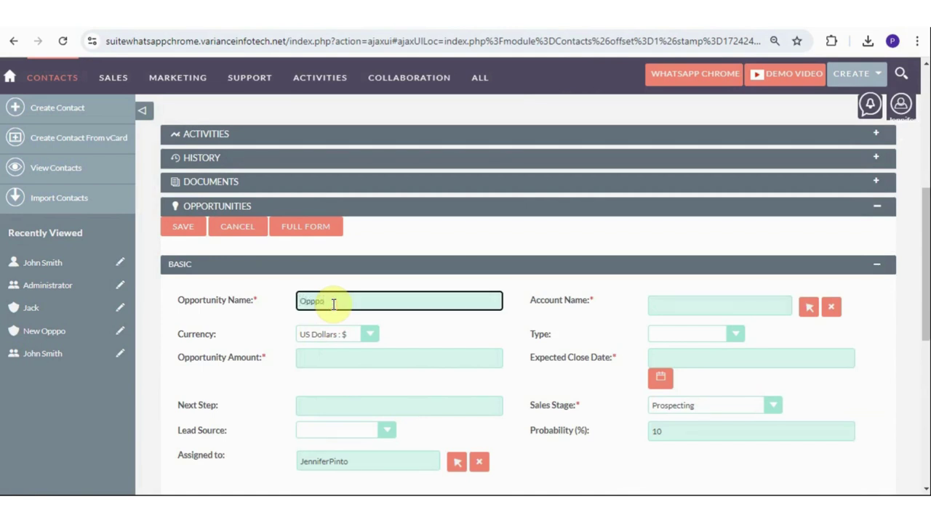
# Step: Enter Opppo as the new opportunity's name, 1510 as its amount and Trade Show as its lead source
pyautogui.write('Opppo')
pyautogui.click(353, 359)
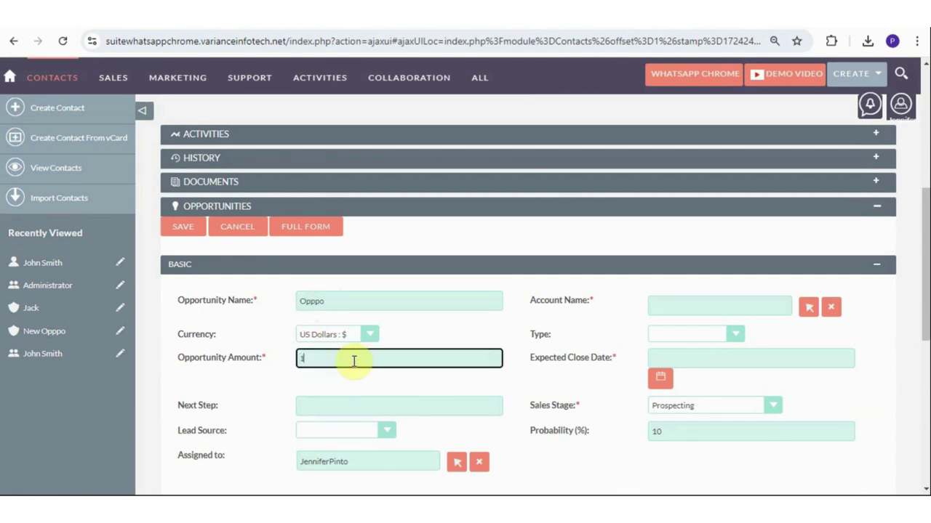
pyautogui.scroll(-1, 348, 367)
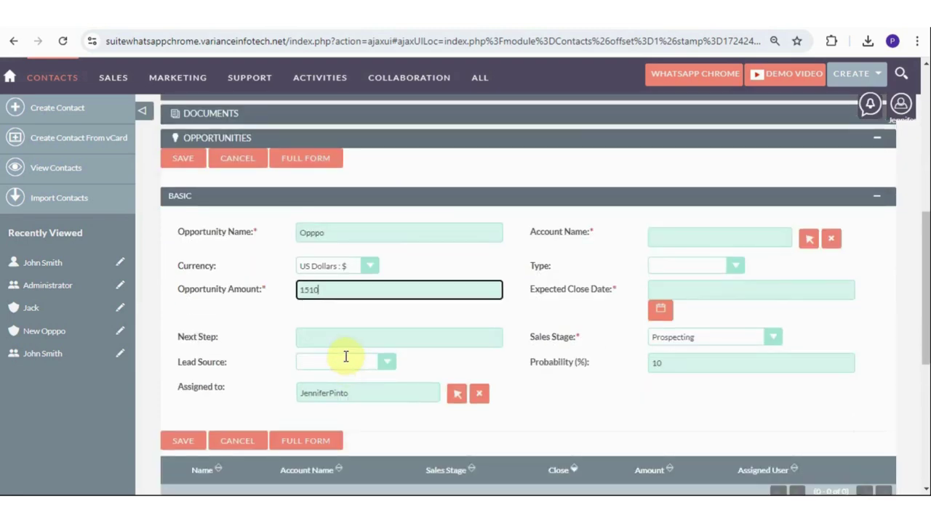
pyautogui.click(343, 360)
pyautogui.click(363, 298)
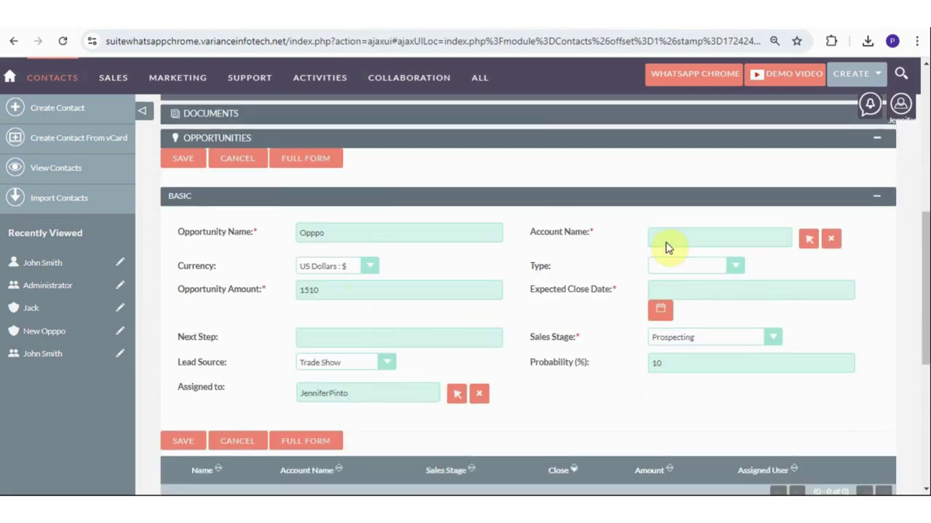
# Step: Link the existing New Opppo account to the opportunity through the account selection window
pyautogui.click(807, 242)
pyautogui.click(95, 391)
pyautogui.scroll(-1, 83, 388)
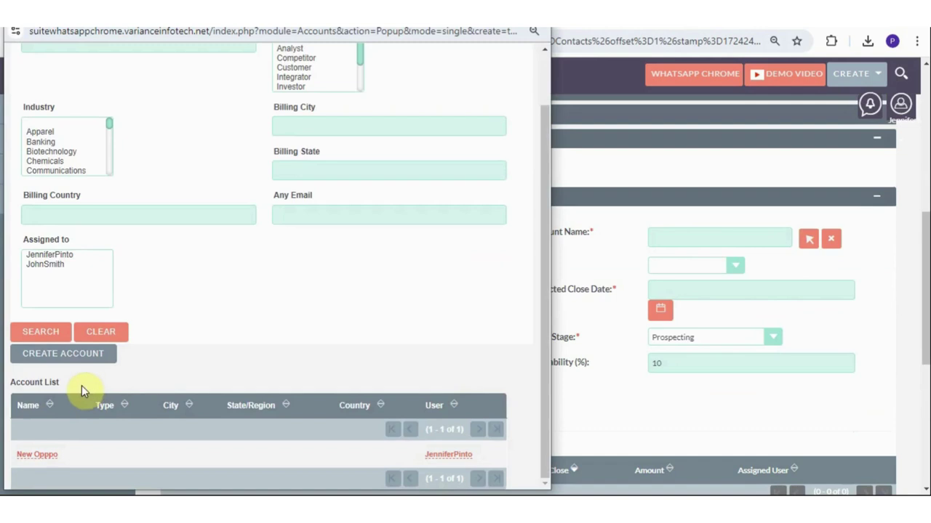
pyautogui.click(25, 457)
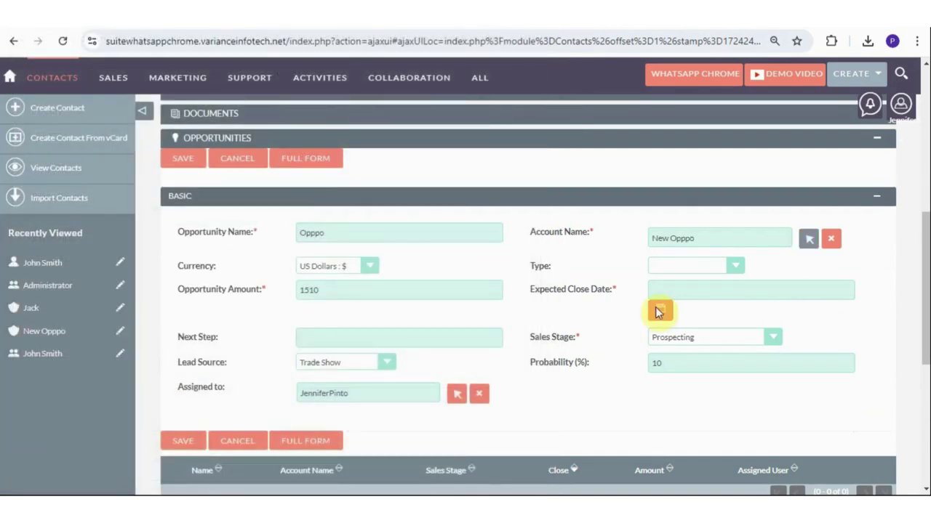
# Step: Set the opportunity's type to New Business and expected close date to 08/22/2024, and save it
pyautogui.click(695, 266)
pyautogui.click(680, 301)
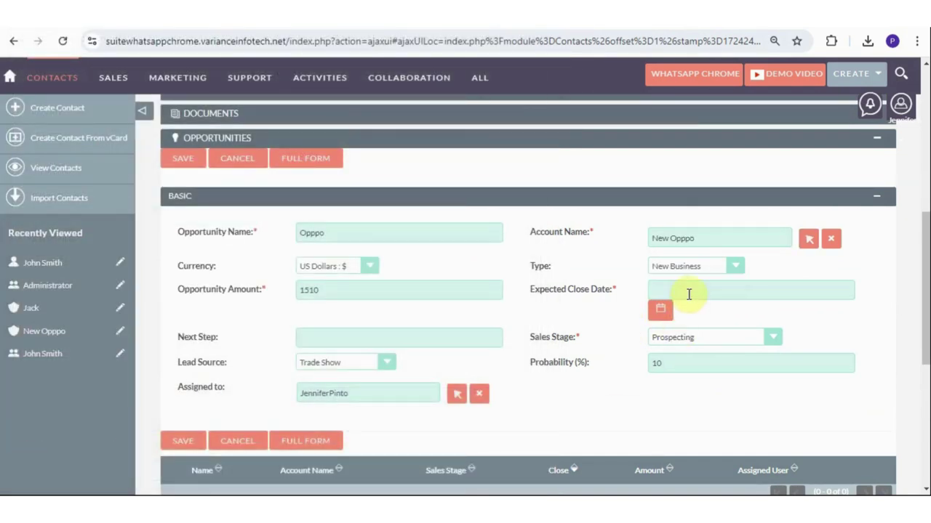
pyautogui.click(660, 308)
pyautogui.click(652, 427)
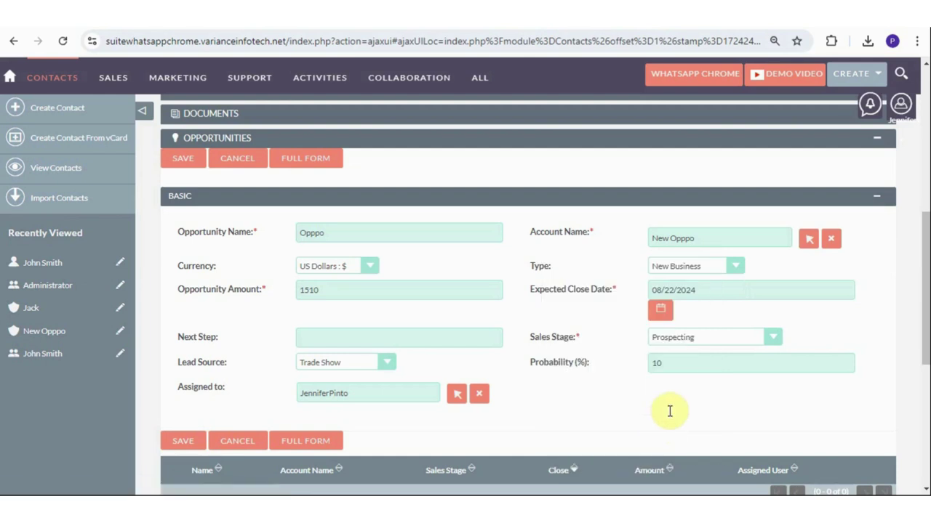
pyautogui.click(180, 441)
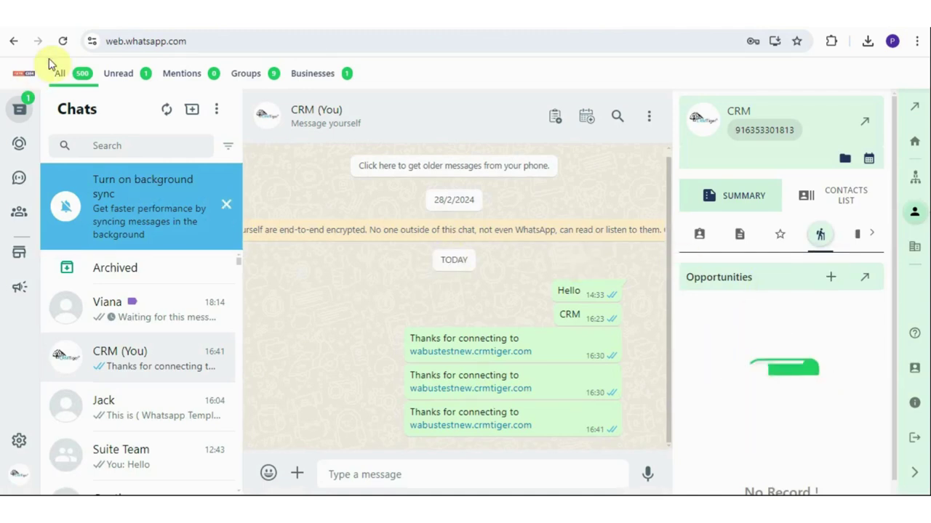
# Step: Reload WhatsApp Web and view the opportunities linked to the CRM (You) chat's contact
pyautogui.click(63, 44)
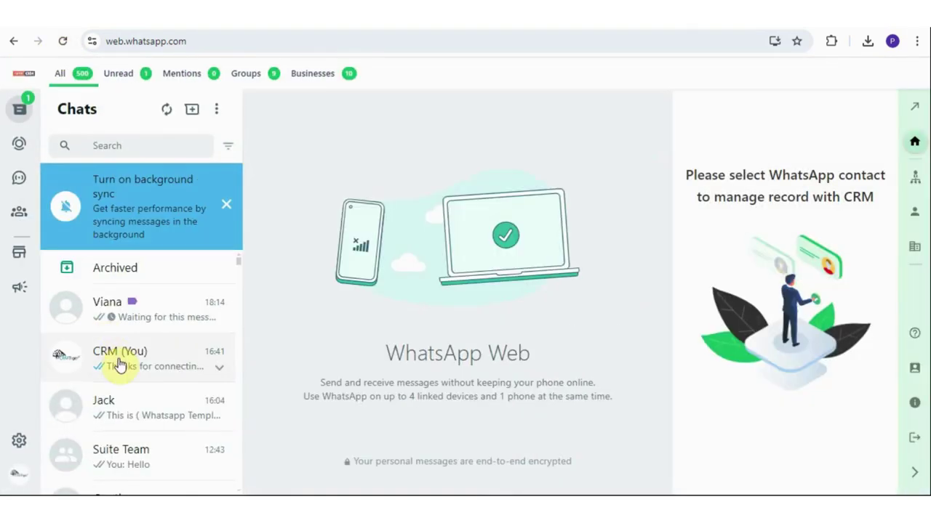
pyautogui.click(120, 362)
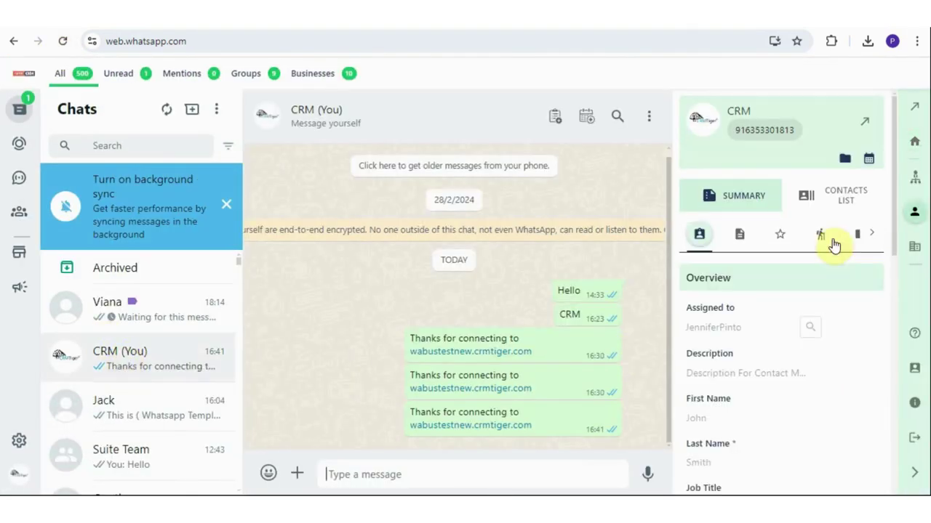
pyautogui.click(820, 240)
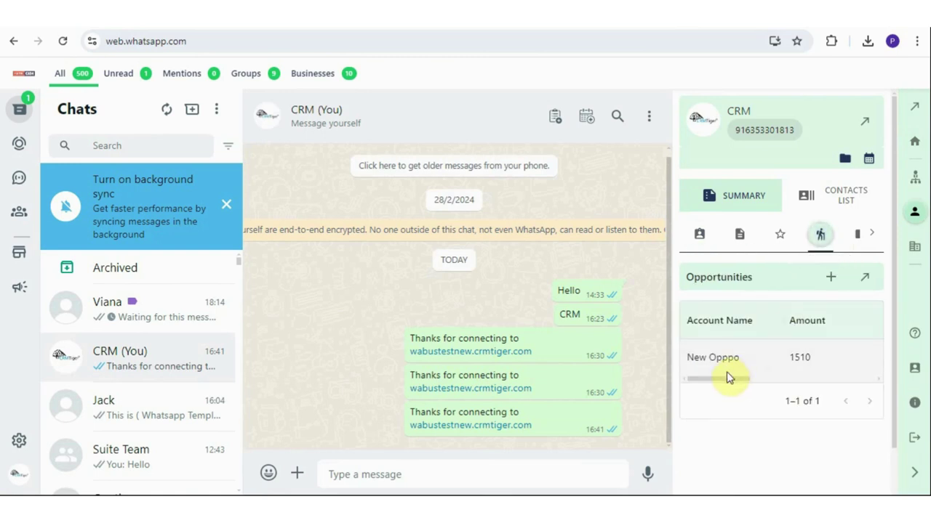
pyautogui.moveTo(732, 381)
pyautogui.mouseDown()
pyautogui.moveTo(869, 378)
pyautogui.moveTo(727, 380)
pyautogui.mouseUp()
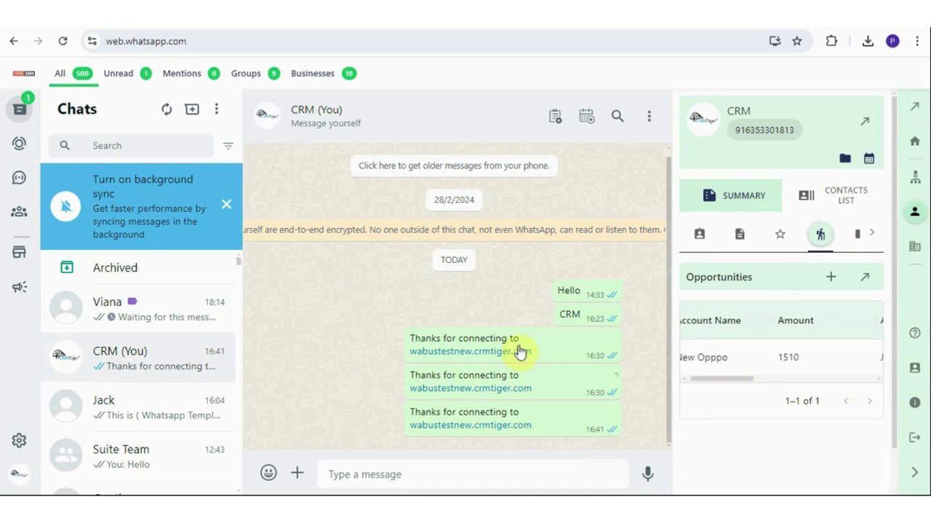
# Step: Dismiss the background sync notice and start saving the Suite Team group's contacts with Organization as the target module
pyautogui.click(227, 205)
pyautogui.click(161, 379)
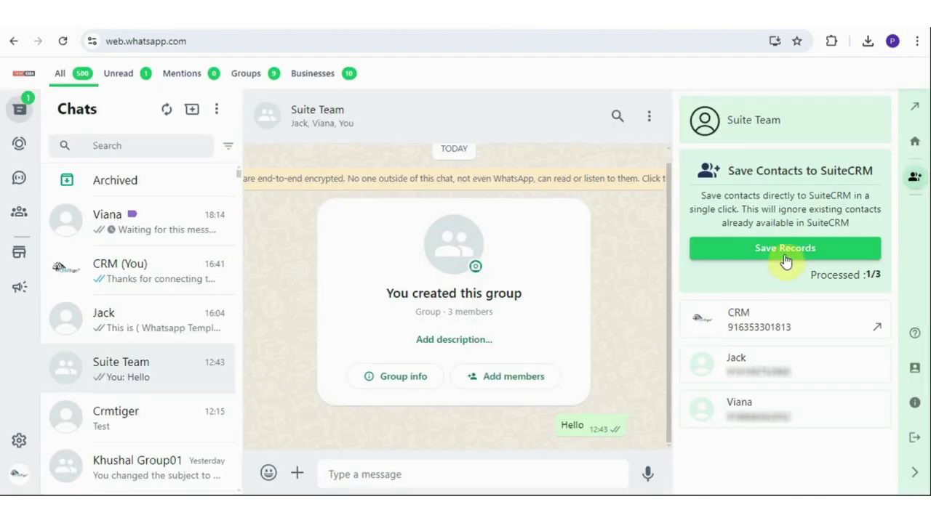
pyautogui.click(785, 251)
pyautogui.click(371, 224)
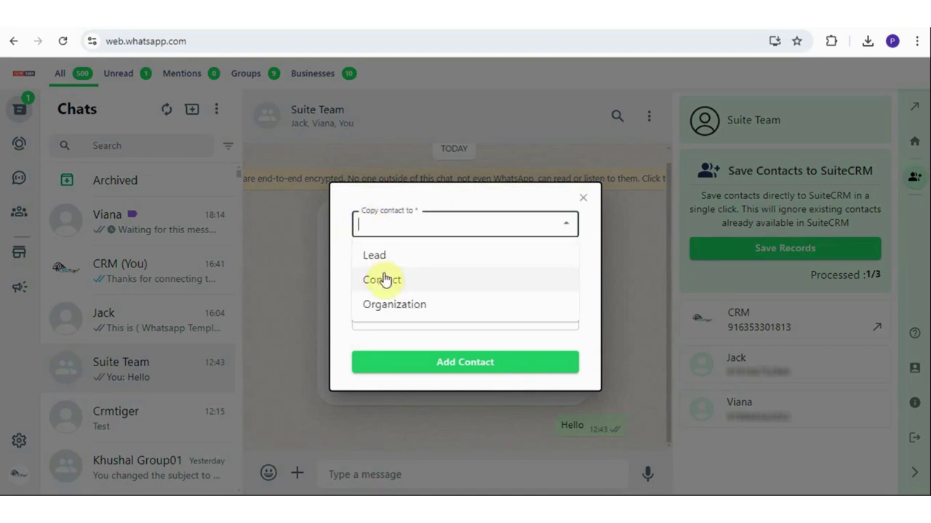
pyautogui.click(399, 306)
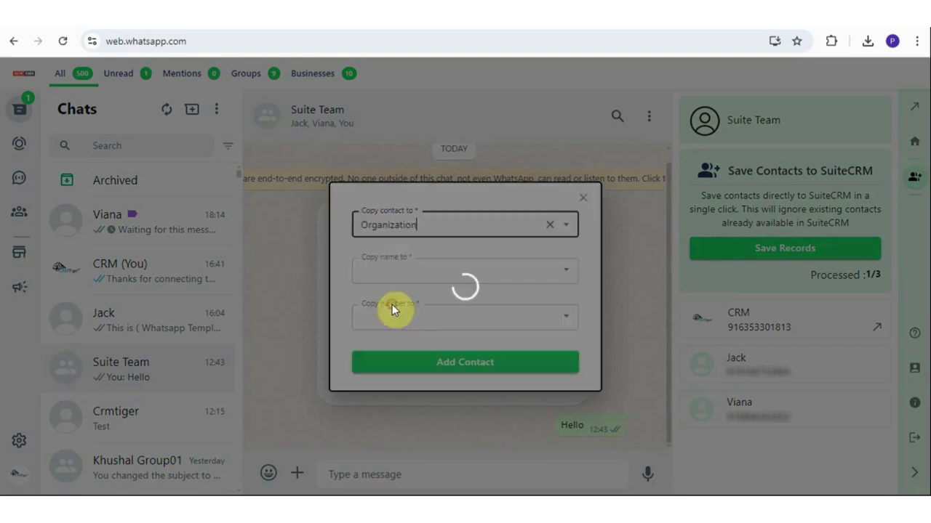
# Step: Map the contact name to Name and the number to Office Phone, and add the group contacts to SuiteCRM
pyautogui.click(401, 263)
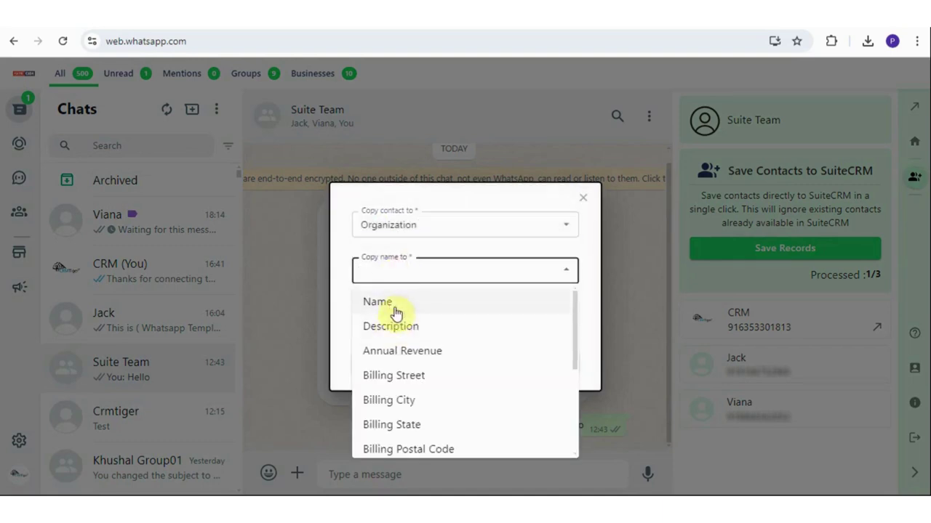
pyautogui.click(396, 311)
pyautogui.click(397, 317)
pyautogui.click(405, 374)
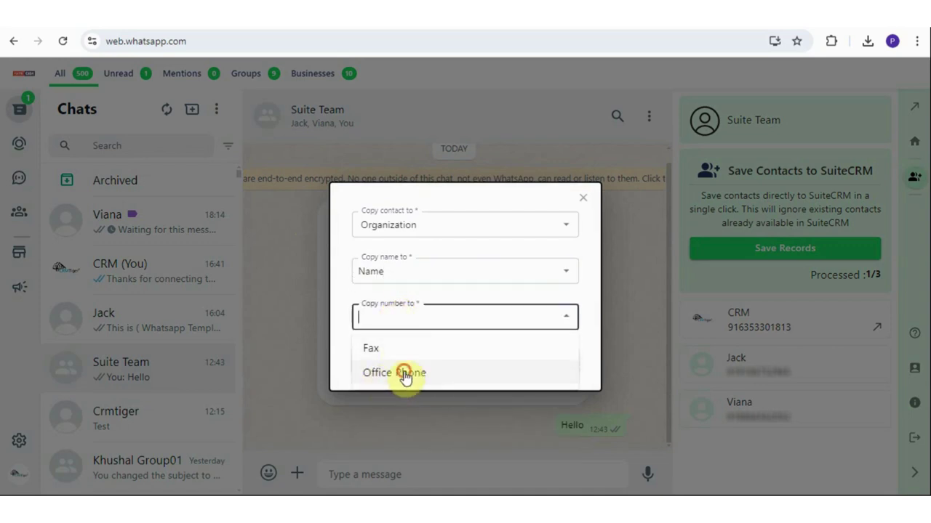
pyautogui.click(470, 367)
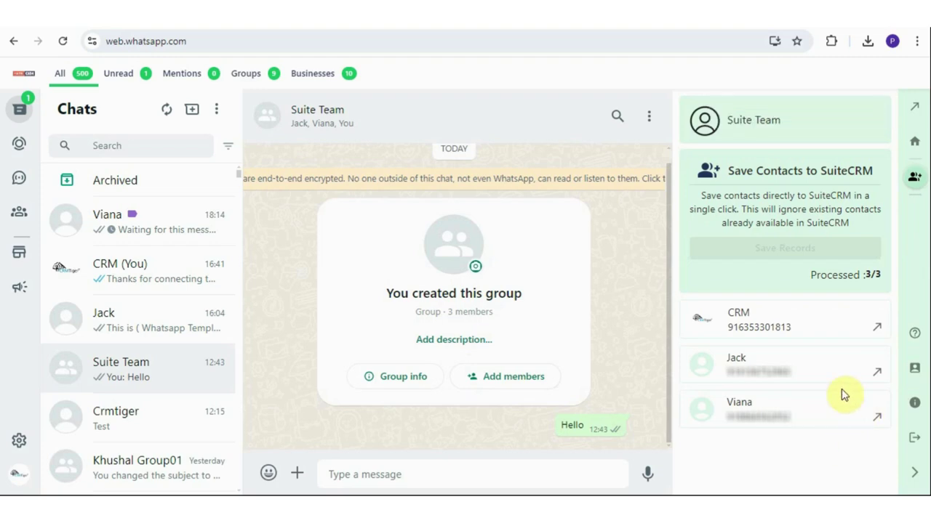
# Step: Open the last group member's record in SuiteCRM, check the accounts list, and return to WhatsApp Web
pyautogui.click(875, 418)
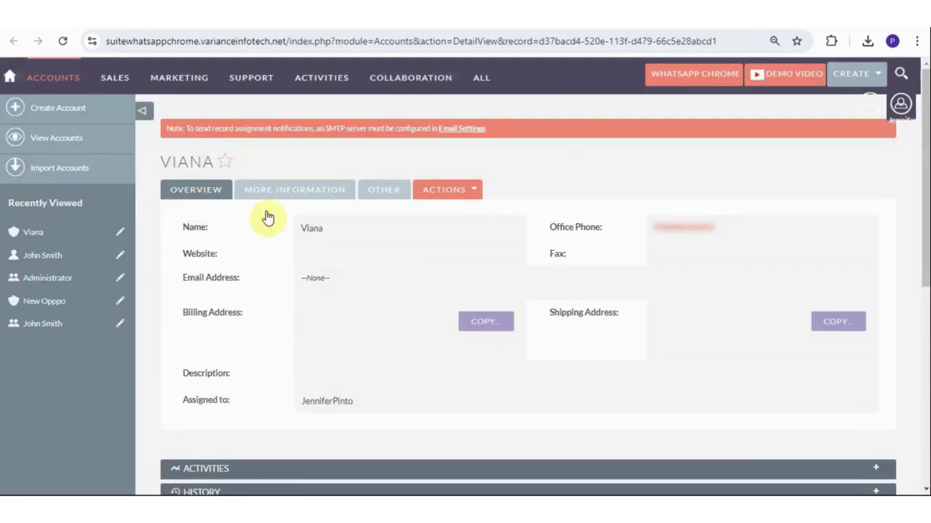
pyautogui.click(58, 137)
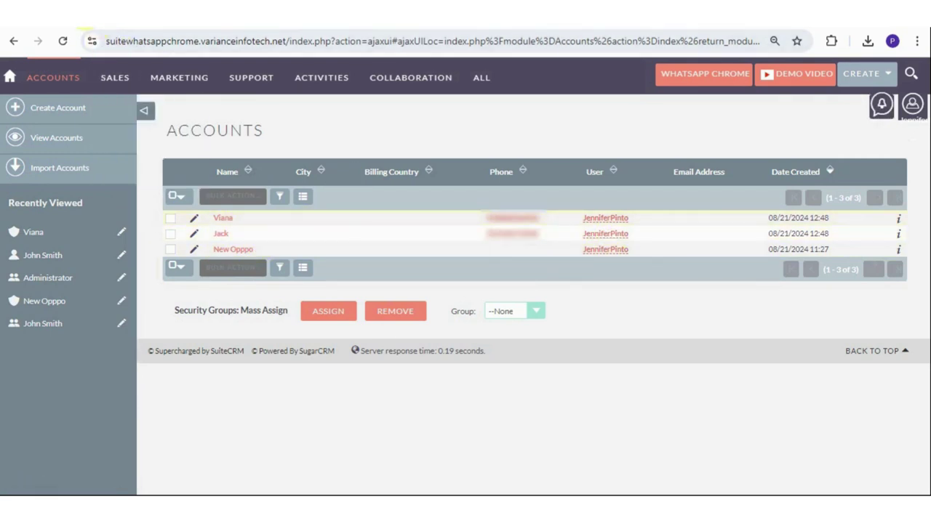
pyautogui.click(73, 28)
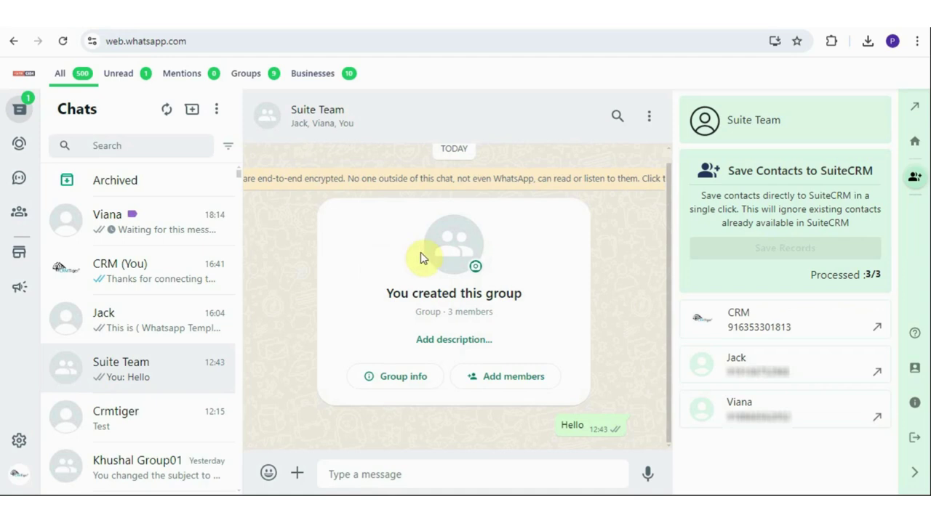
# Step: Open the CRM (You) chat, check the existing leads in SuiteCRM, and return to WhatsApp Web
pyautogui.click(150, 285)
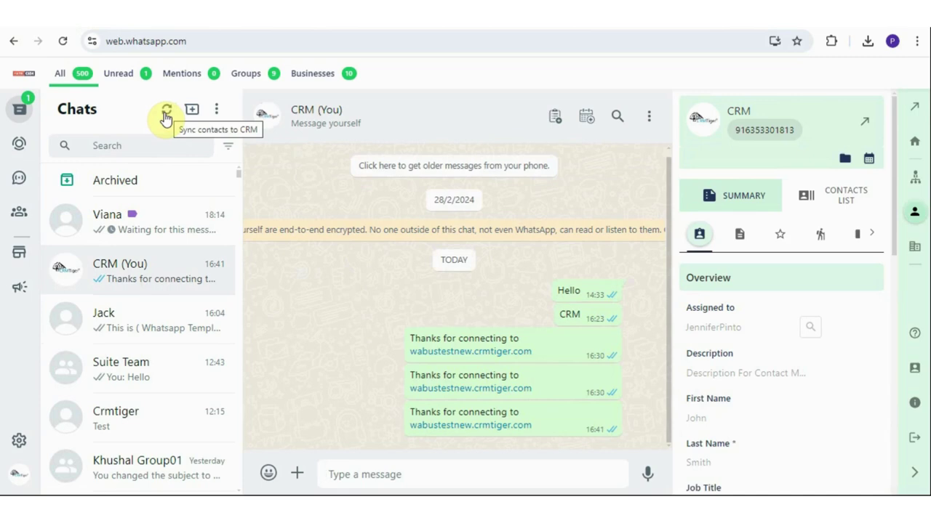
pyautogui.click(182, 30)
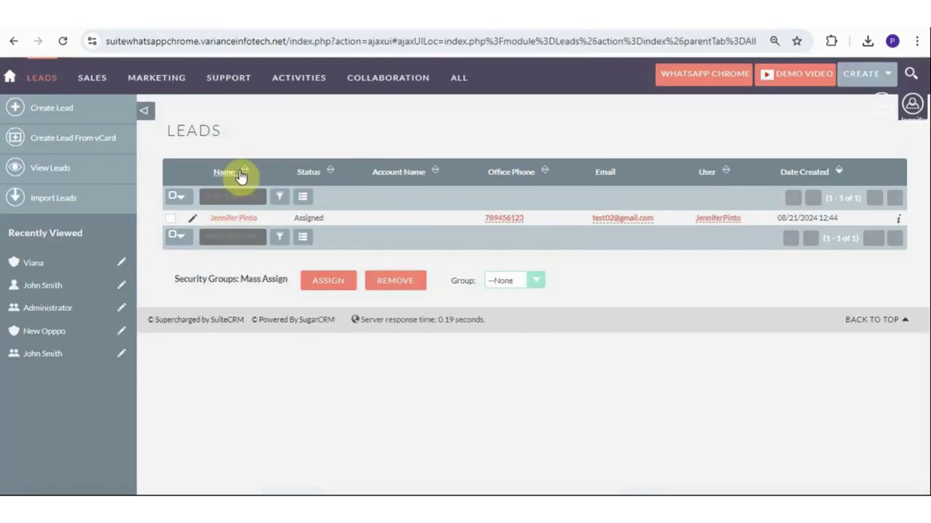
pyautogui.click(174, 31)
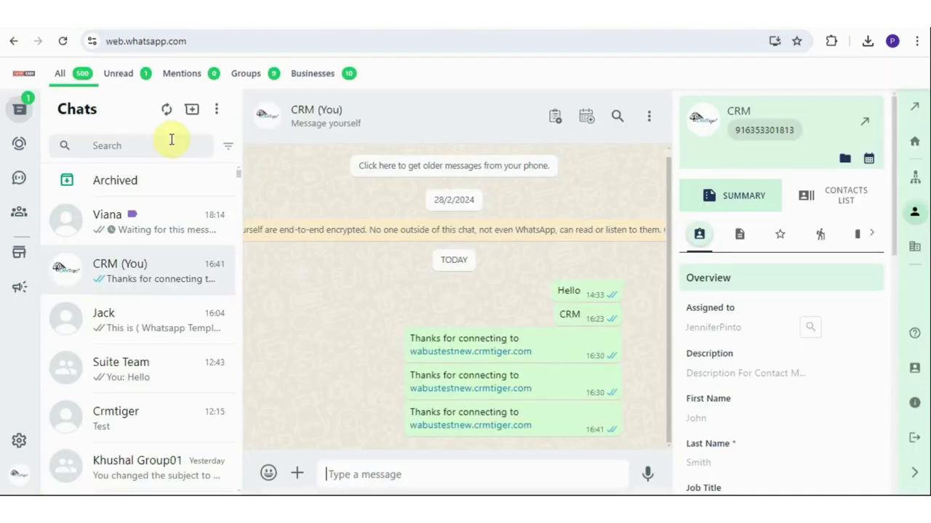
# Step: Filter the contacts to sync to CRM by Name Contains Crmtiger and continue to the module selection
pyautogui.click(169, 111)
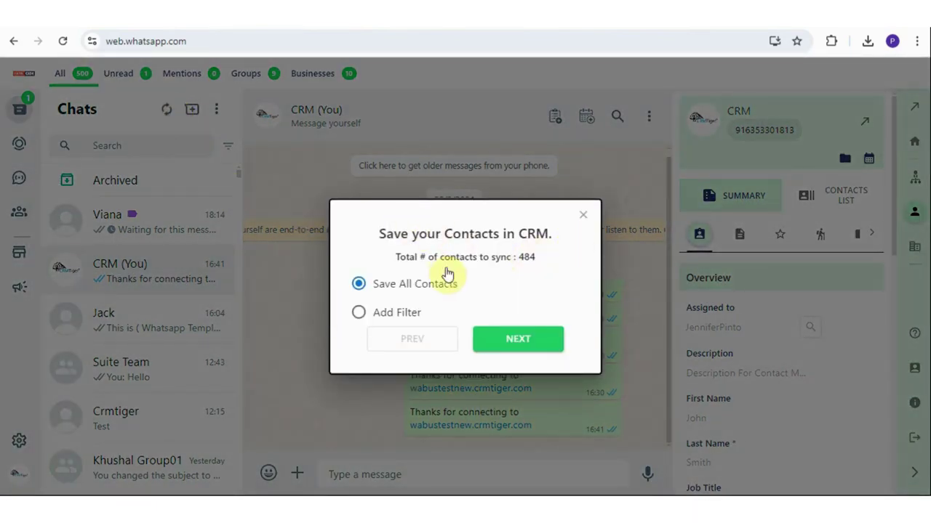
pyautogui.click(358, 312)
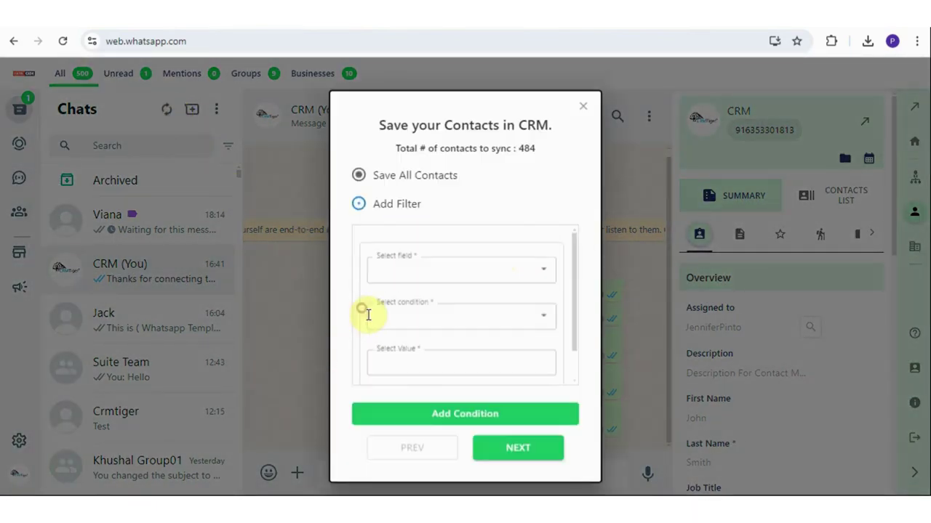
pyautogui.click(405, 264)
pyautogui.click(400, 303)
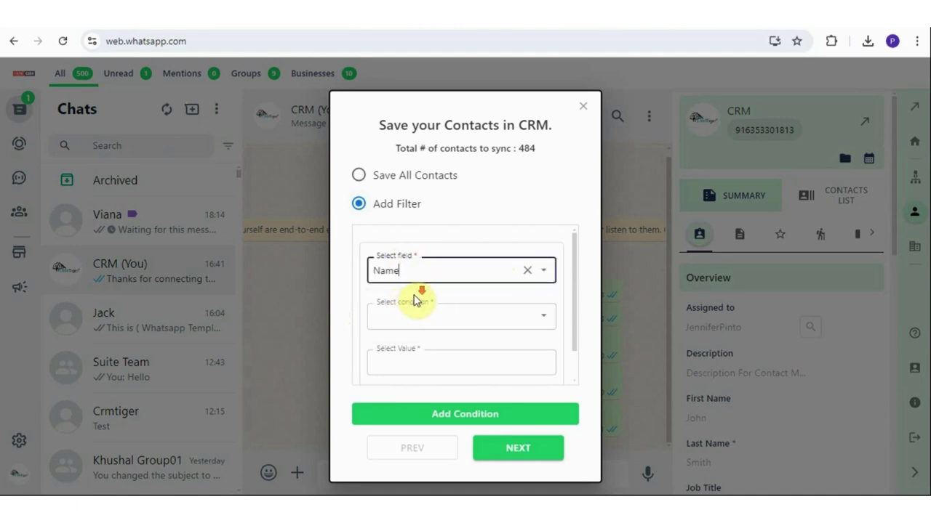
pyautogui.click(415, 300)
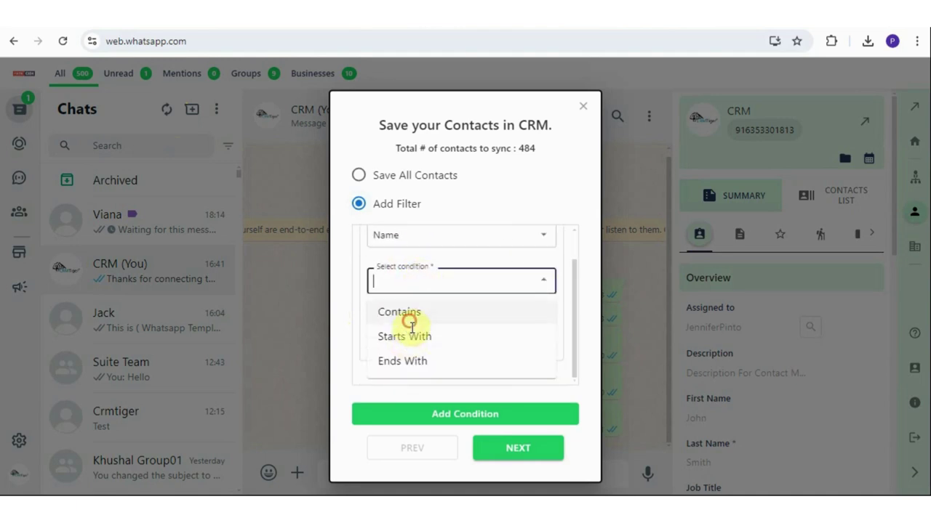
pyautogui.click(409, 314)
pyautogui.click(403, 339)
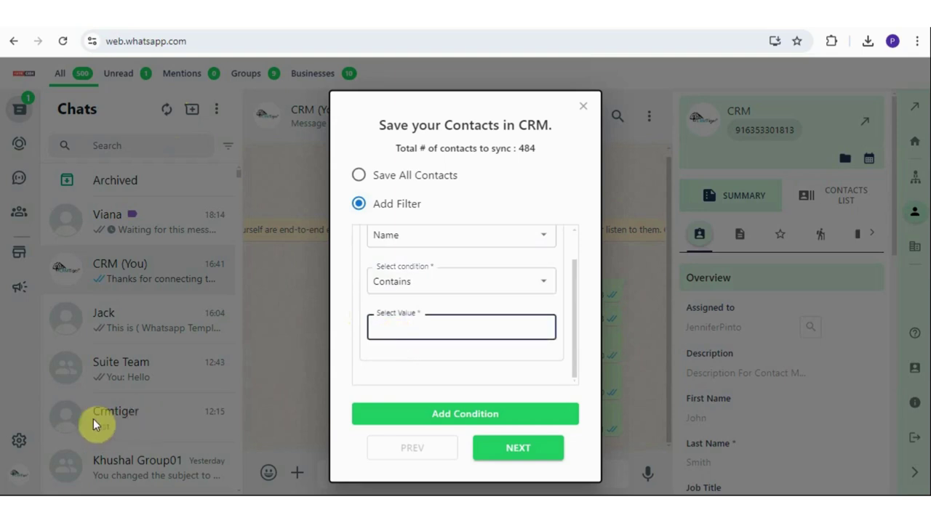
pyautogui.click(405, 329)
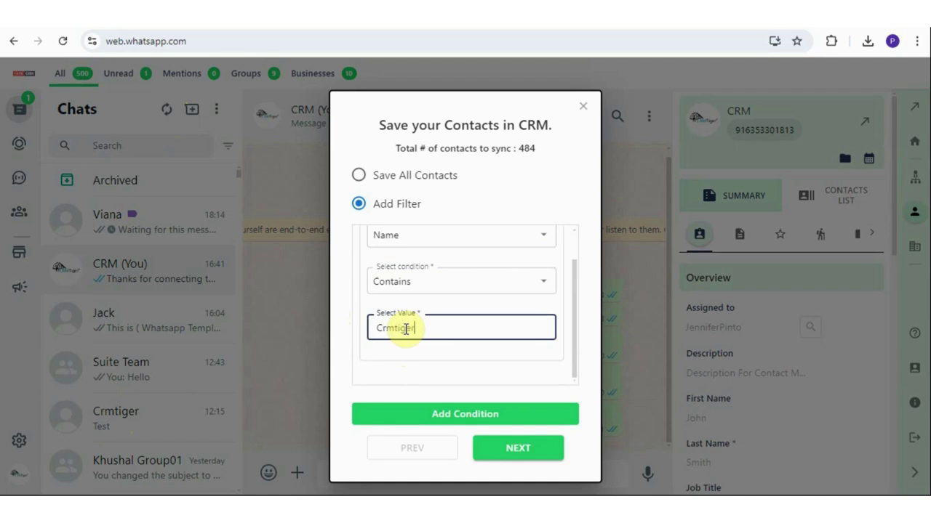
pyautogui.click(496, 454)
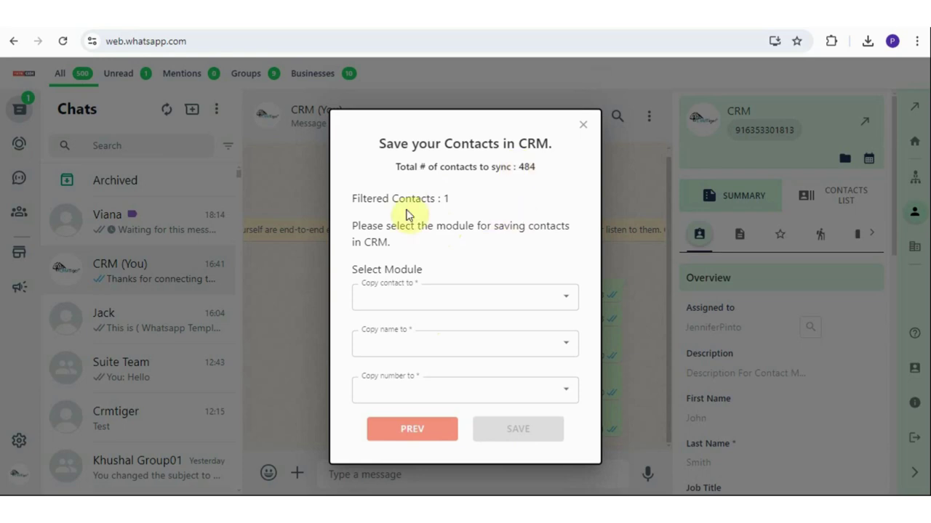
# Step: Save the filtered contact to the Leads module, copying the name to First Name and the number to Office Phone
pyautogui.click(433, 291)
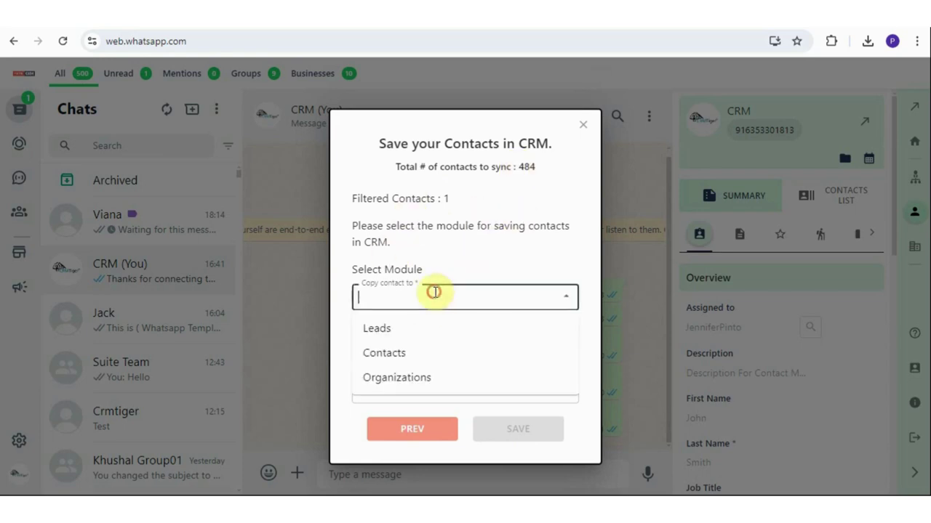
pyautogui.click(411, 339)
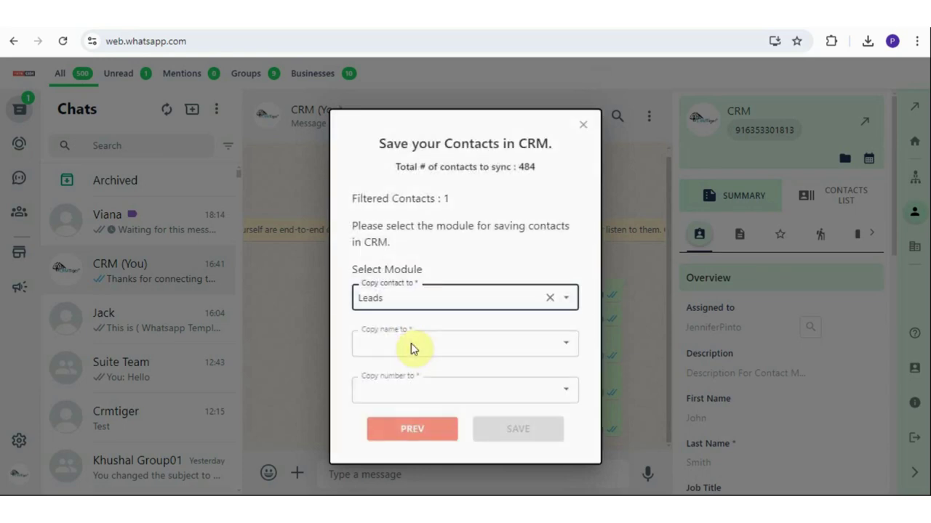
pyautogui.click(411, 344)
pyautogui.click(426, 208)
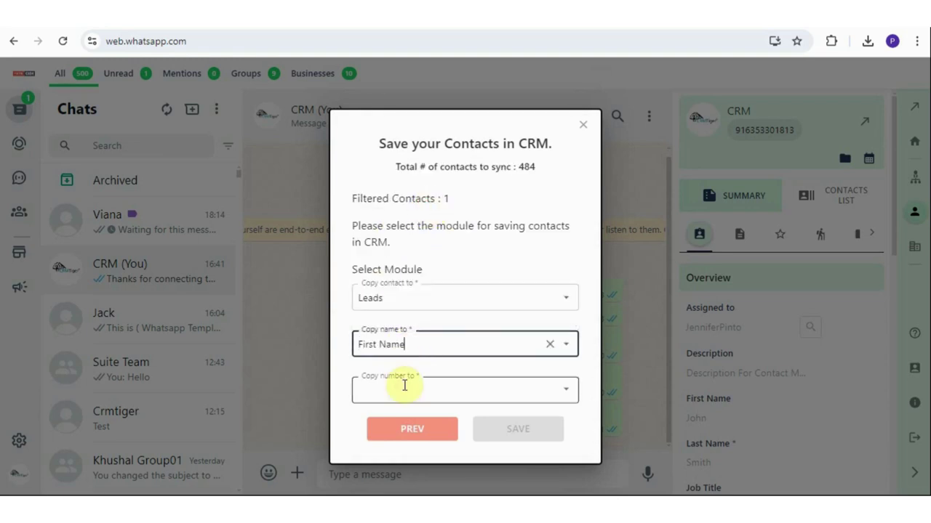
pyautogui.click(405, 385)
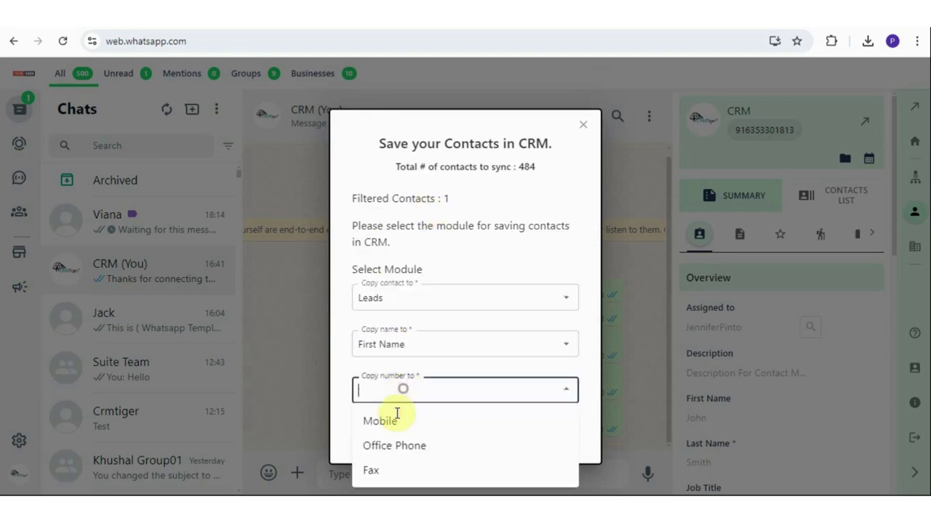
pyautogui.click(389, 454)
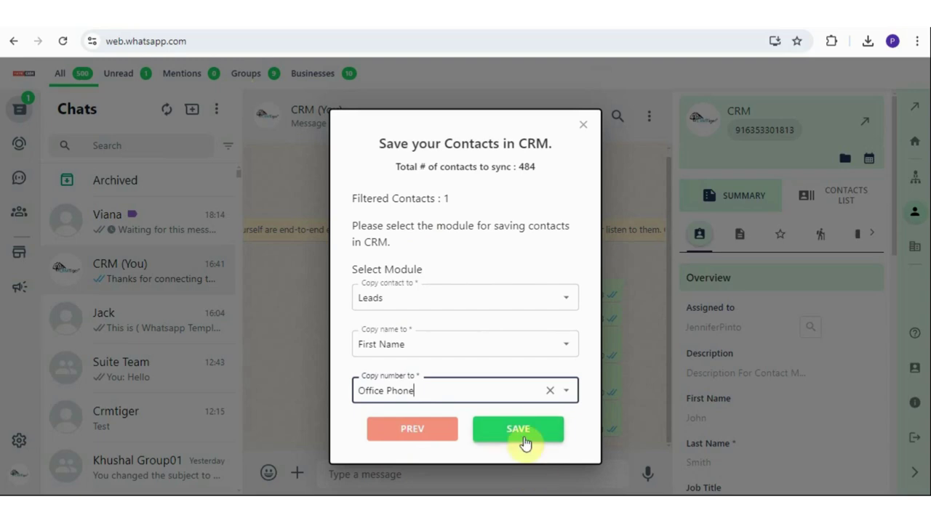
pyautogui.click(518, 437)
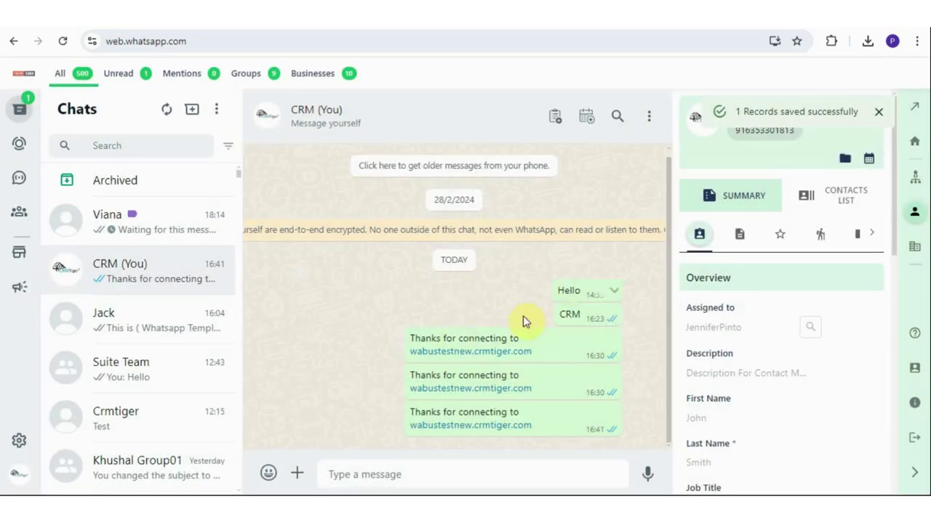
# Step: Check the leads list and the contacts list in SuiteCRM, and return to WhatsApp Web
pyautogui.click(168, 29)
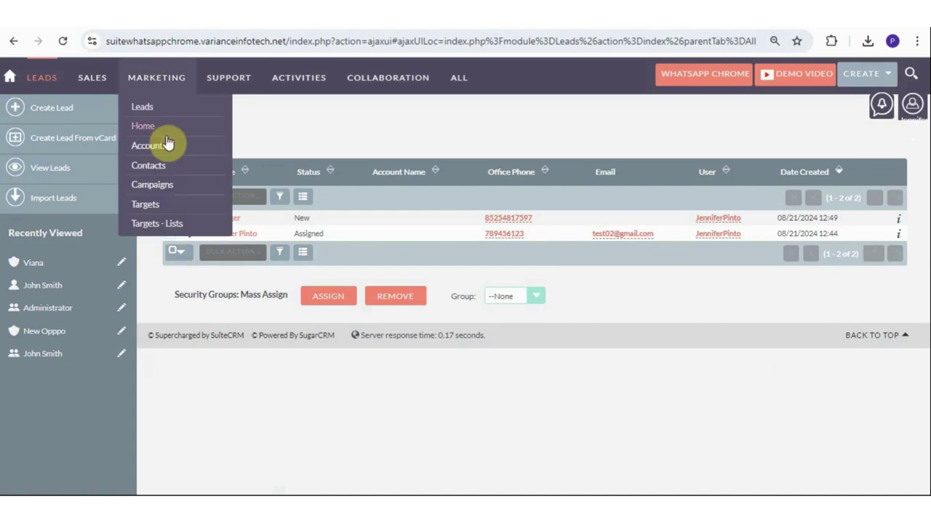
pyautogui.moveTo(458, 78)
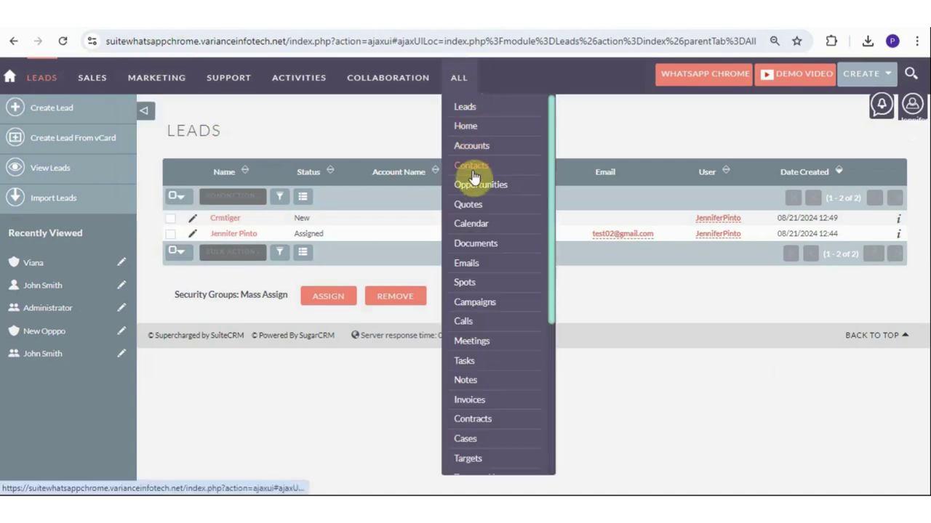
pyautogui.click(474, 168)
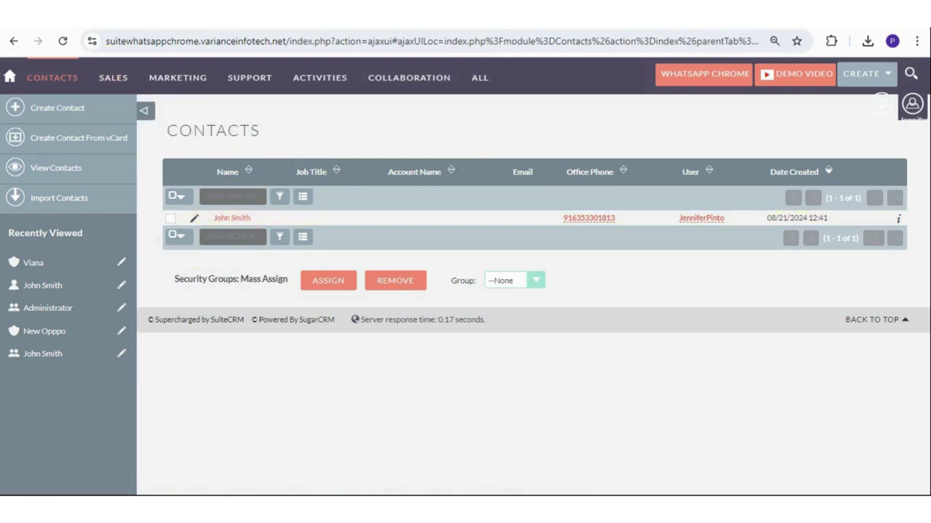
pyautogui.click(84, 14)
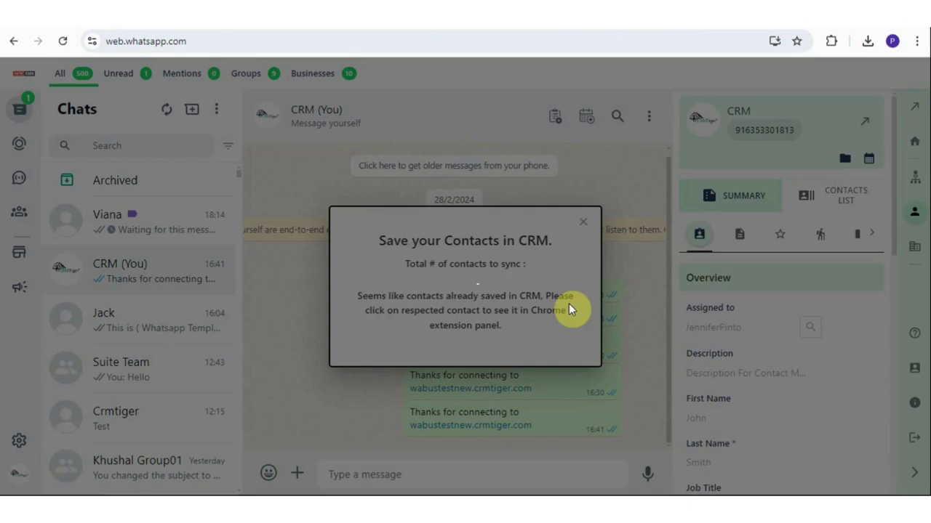
# Step: Save the unfiltered WhatsApp contacts to the Contacts module, copying the name to First Name and the number to Office Phone
pyautogui.click(516, 339)
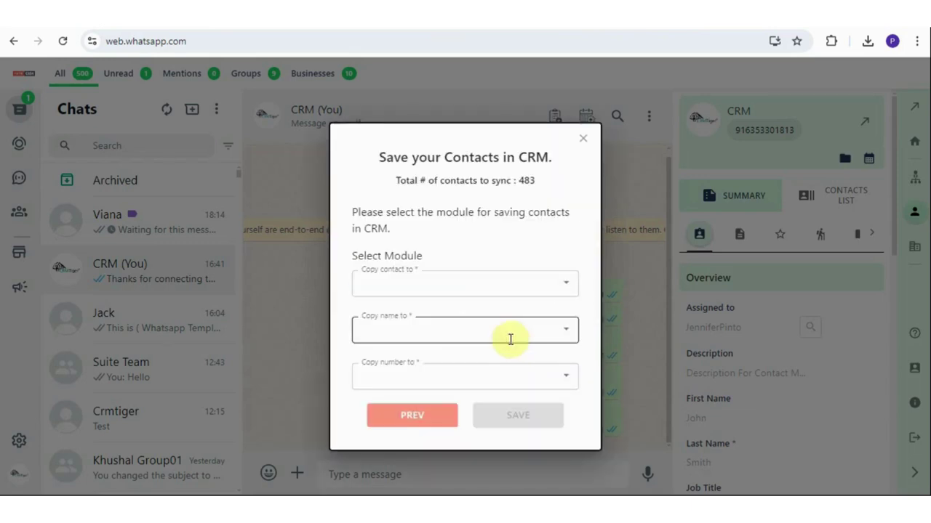
pyautogui.click(429, 283)
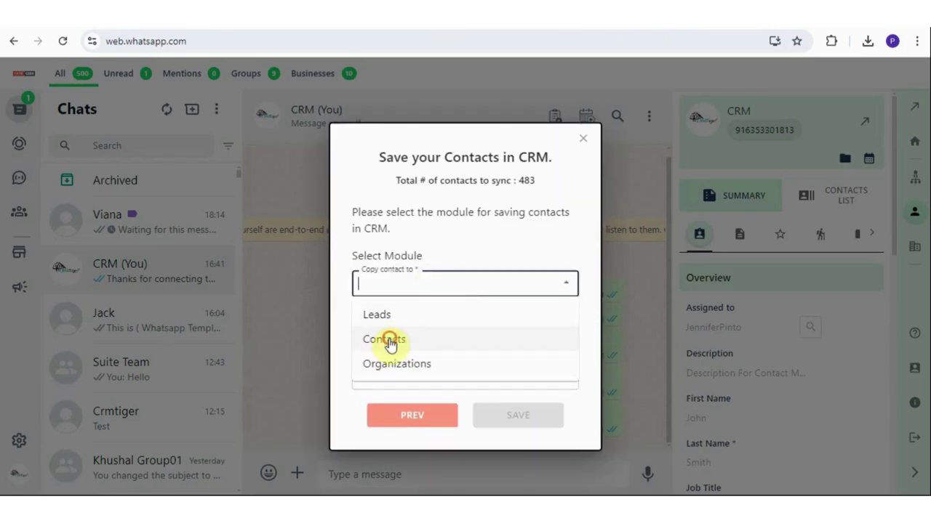
pyautogui.click(391, 340)
pyautogui.click(395, 334)
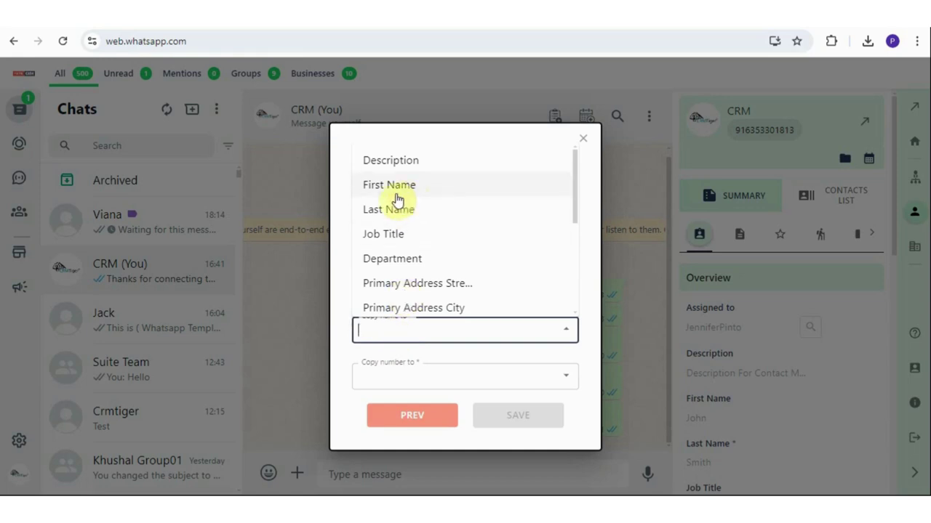
pyautogui.click(425, 191)
pyautogui.click(384, 379)
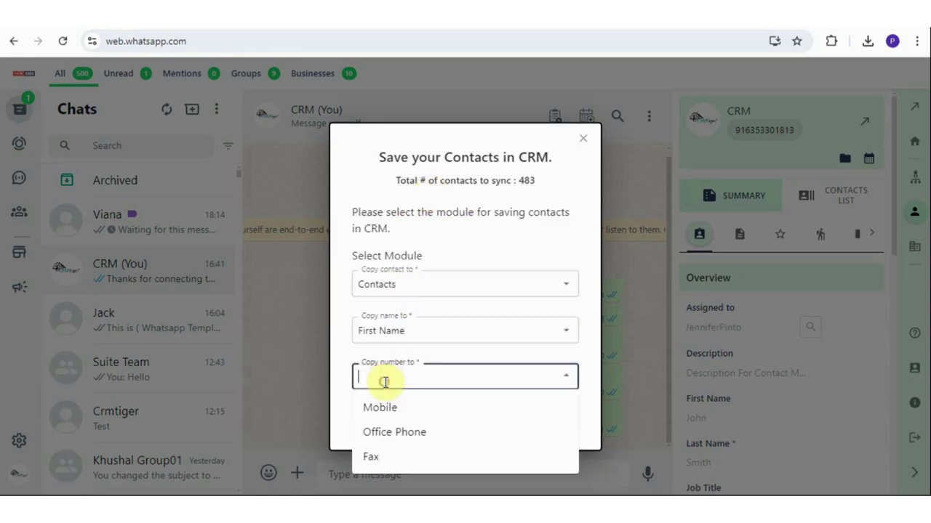
pyautogui.click(402, 433)
pyautogui.click(498, 421)
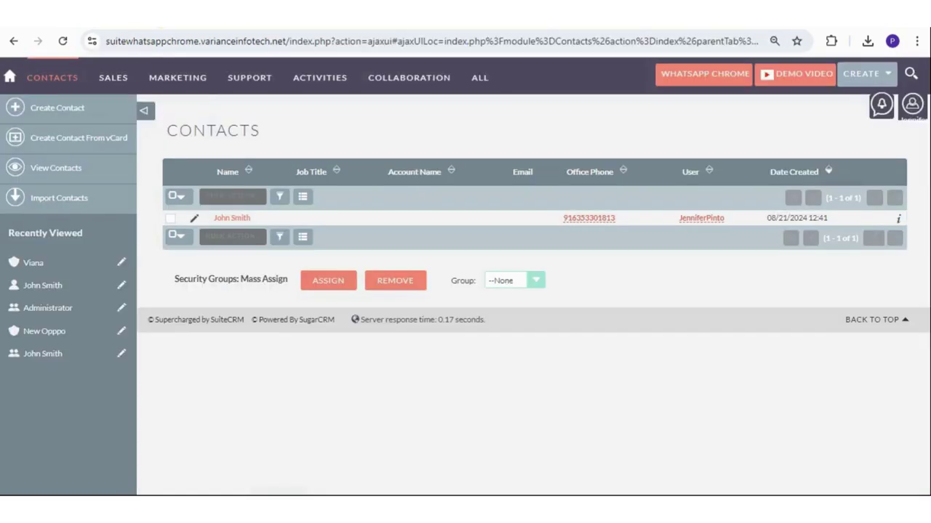
# Step: Reload the SuiteCRM contacts list and page forward, and browse the extension's contacts list in WhatsApp Web
pyautogui.click(62, 41)
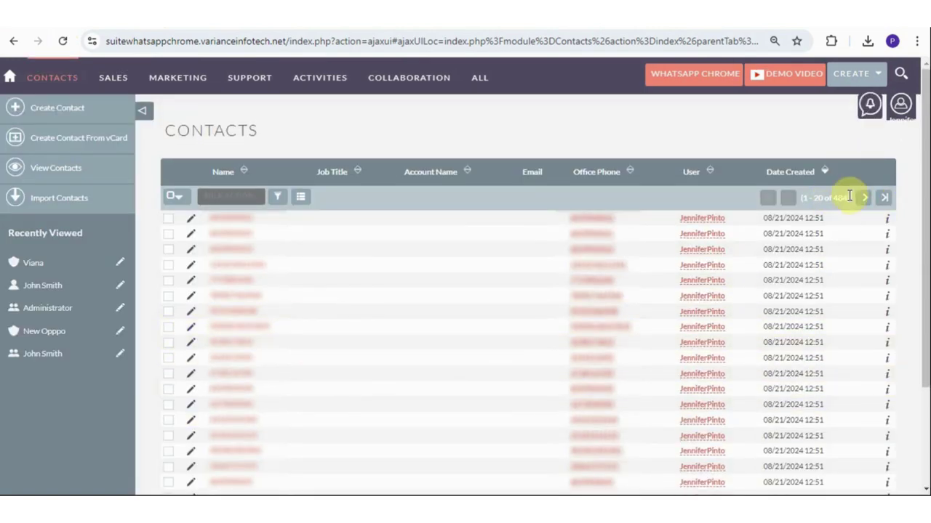
pyautogui.click(863, 200)
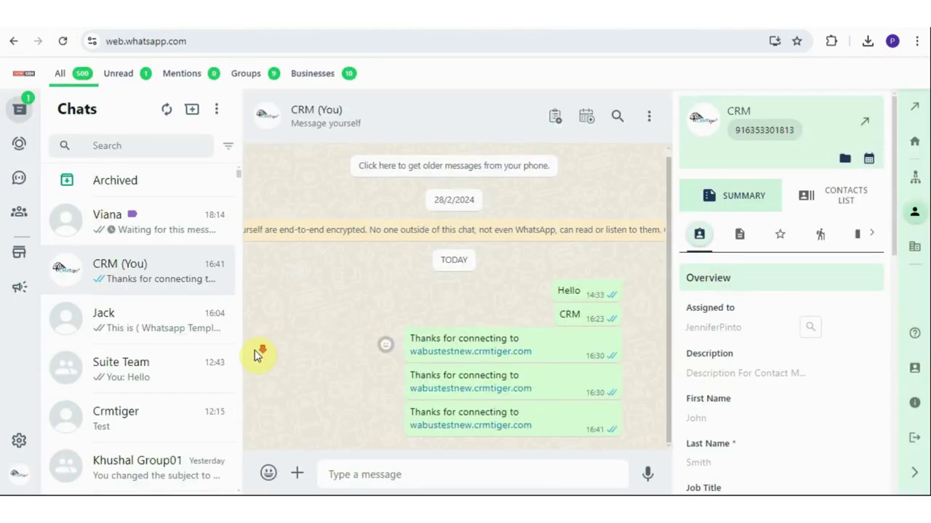
pyautogui.click(843, 202)
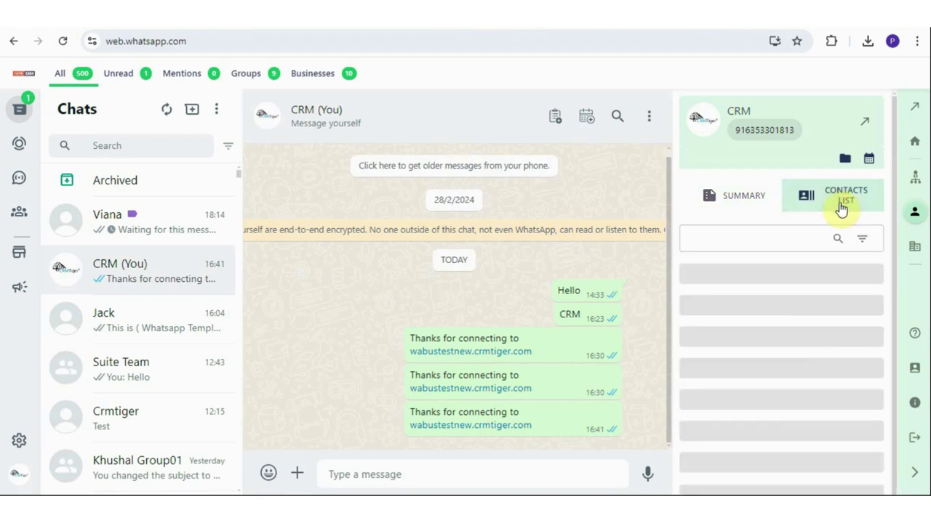
pyautogui.scroll(-5, 787, 374)
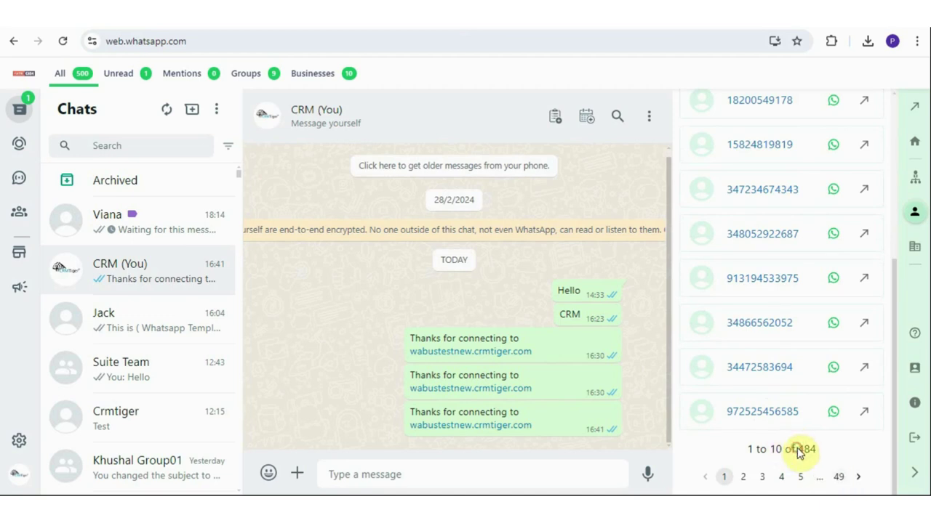
pyautogui.scroll(2, 577, 328)
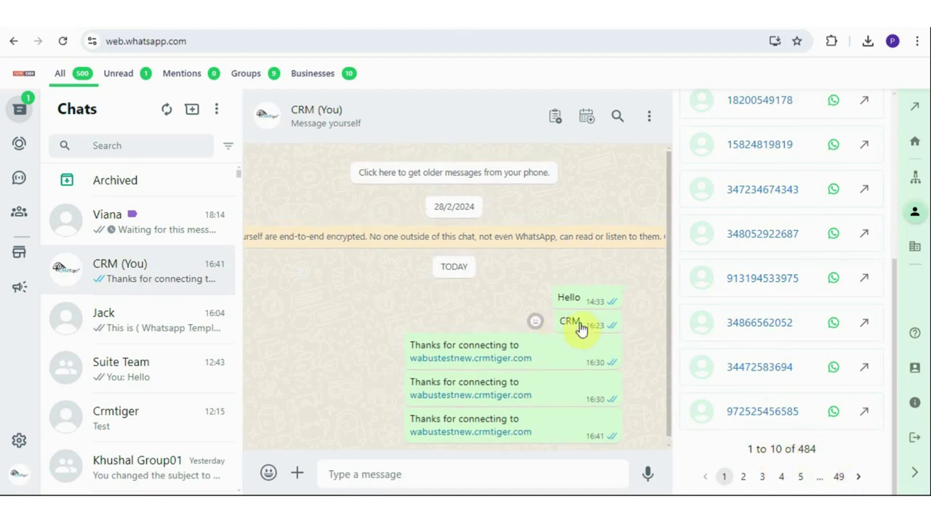
pyautogui.scroll(5, 772, 368)
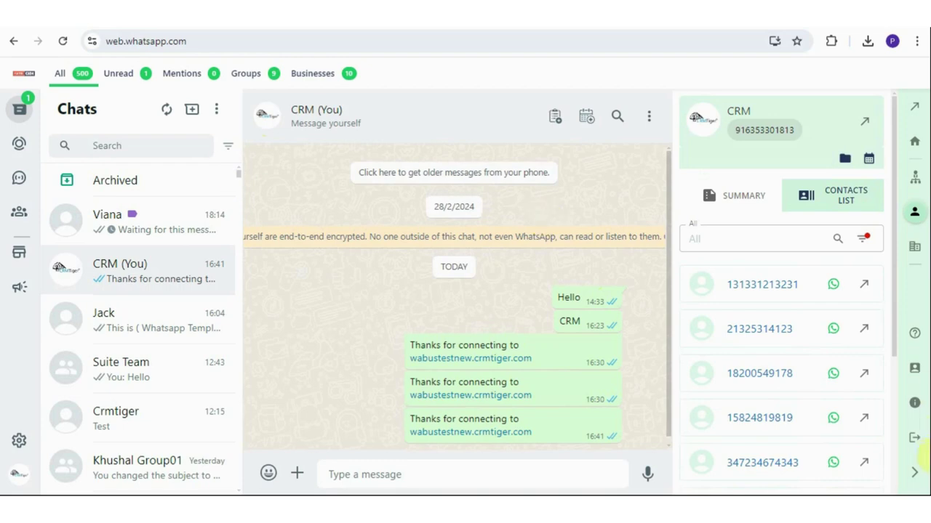
# Step: Return to the contact's summary and log out of SuiteCRM in the WhatsApp extension
pyautogui.click(748, 205)
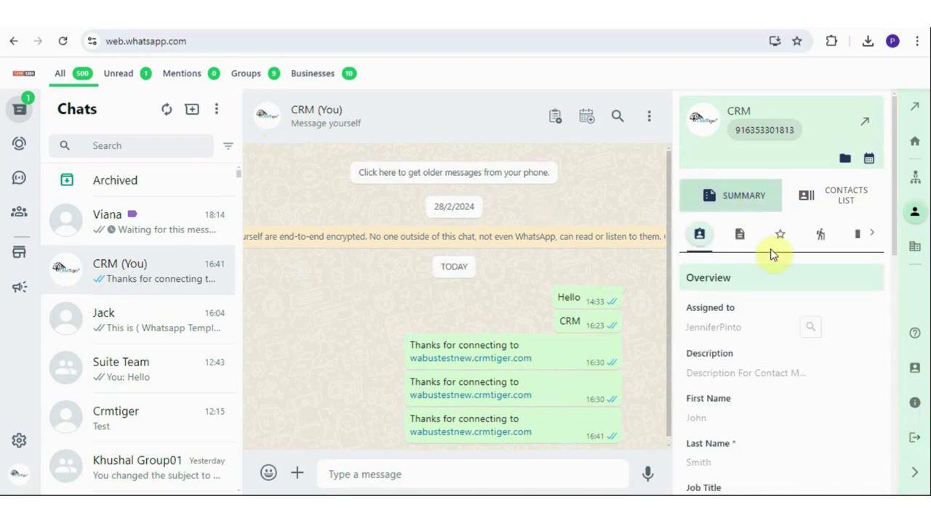
pyautogui.click(917, 441)
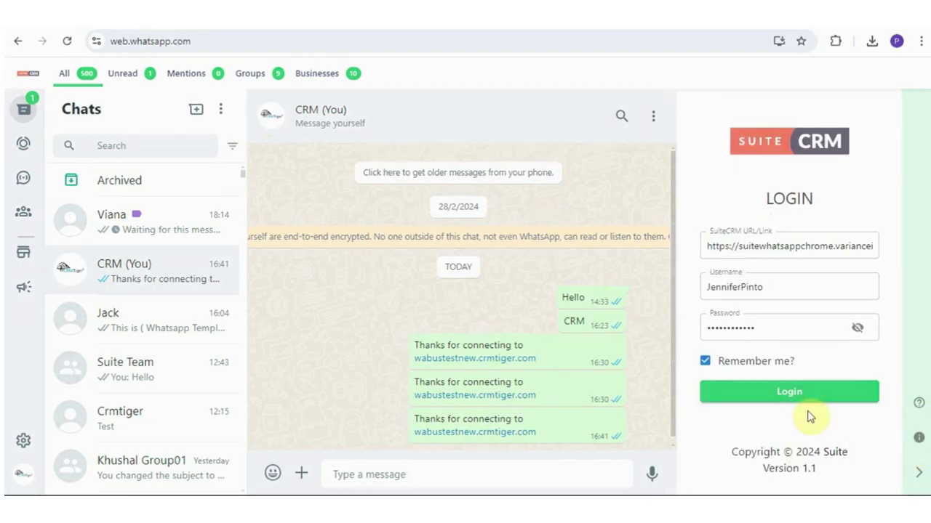